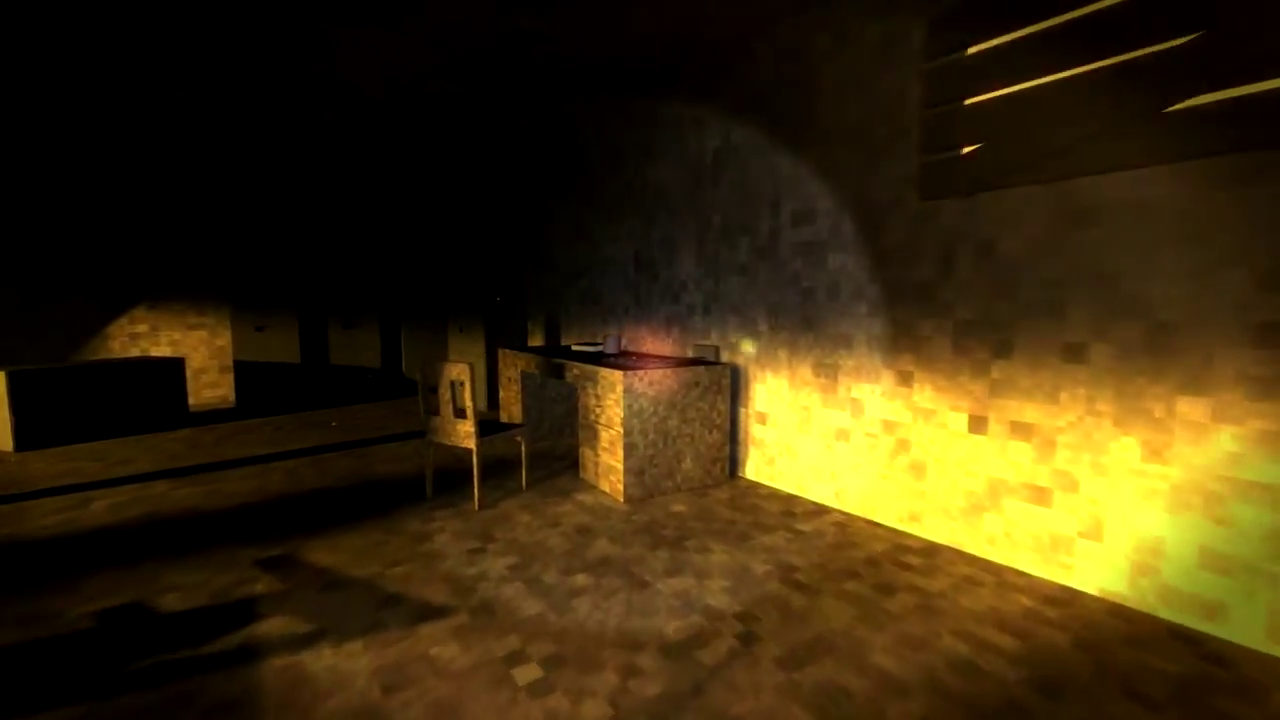
- Look at the desk keyboard, cross to the table under the windows, and read the paper note
key(w)
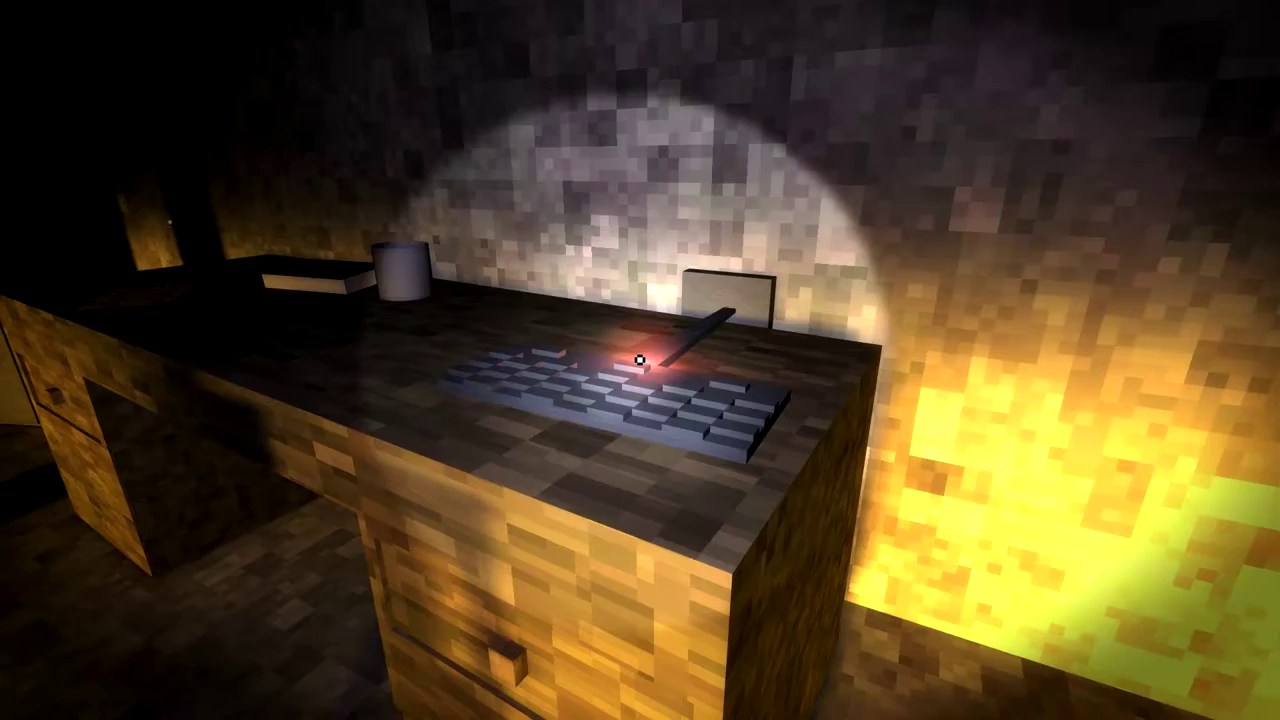
key(w)
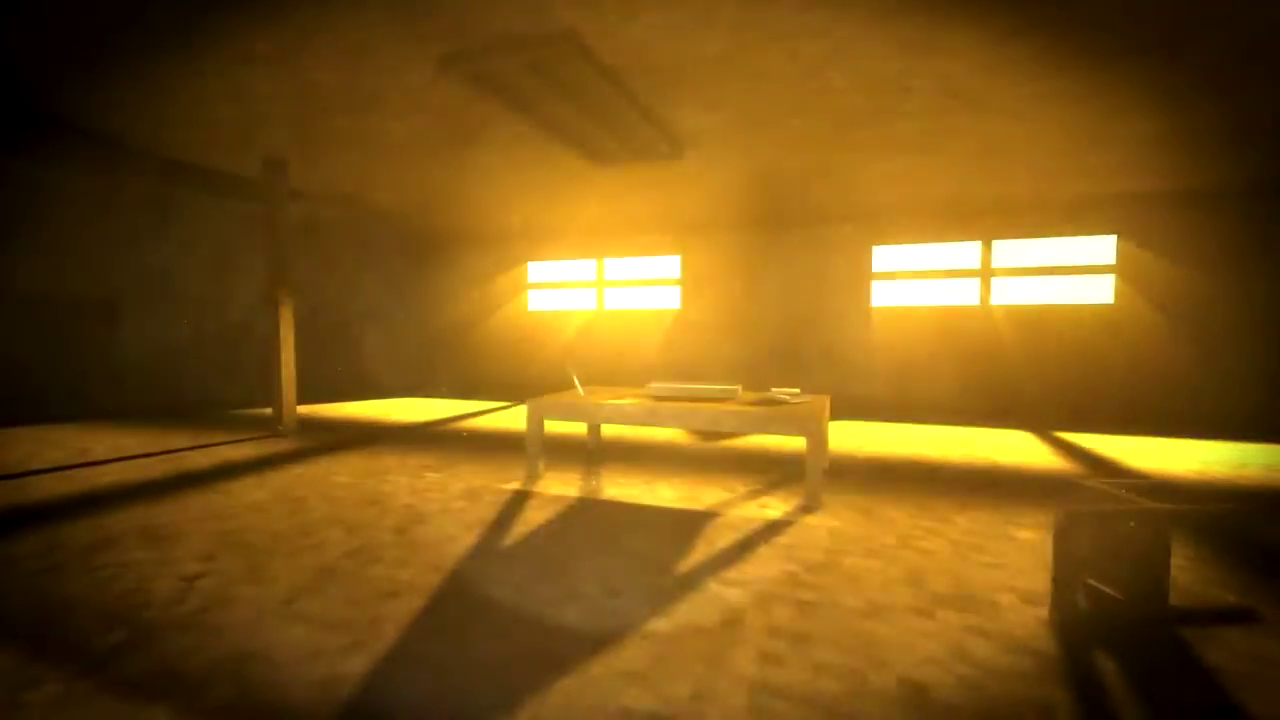
key(w)
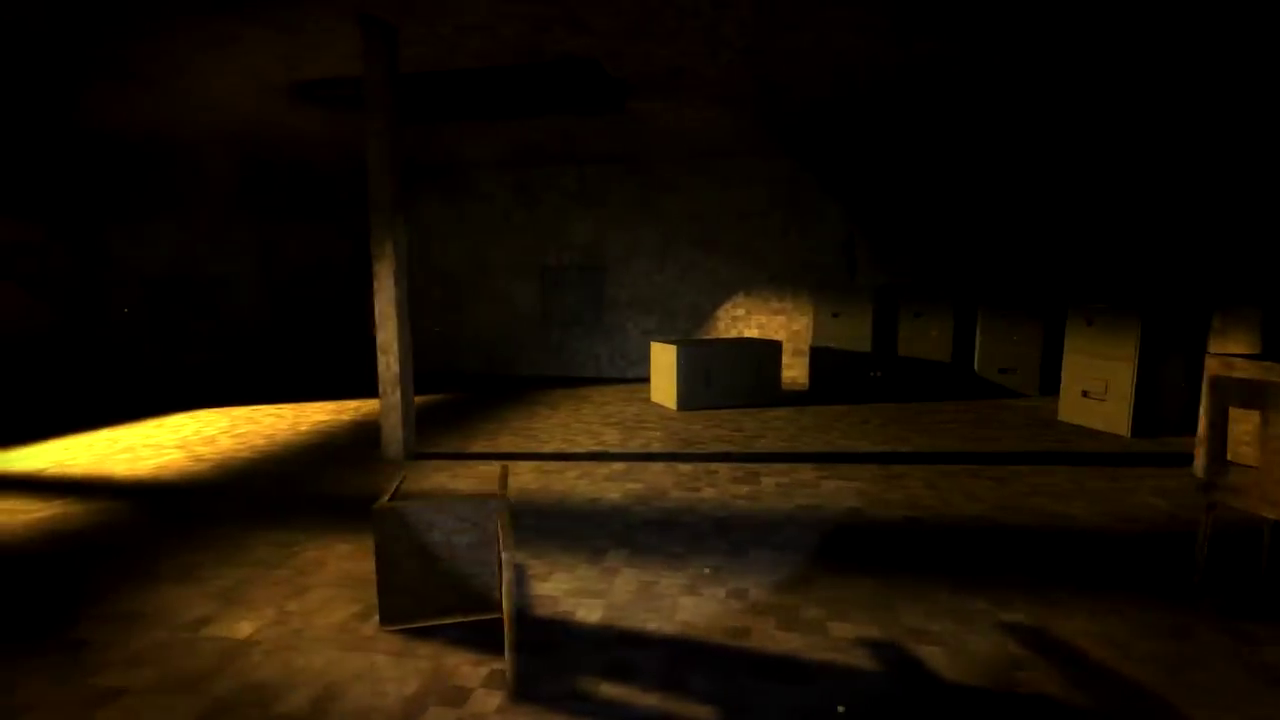
key(w)
click(640, 360)
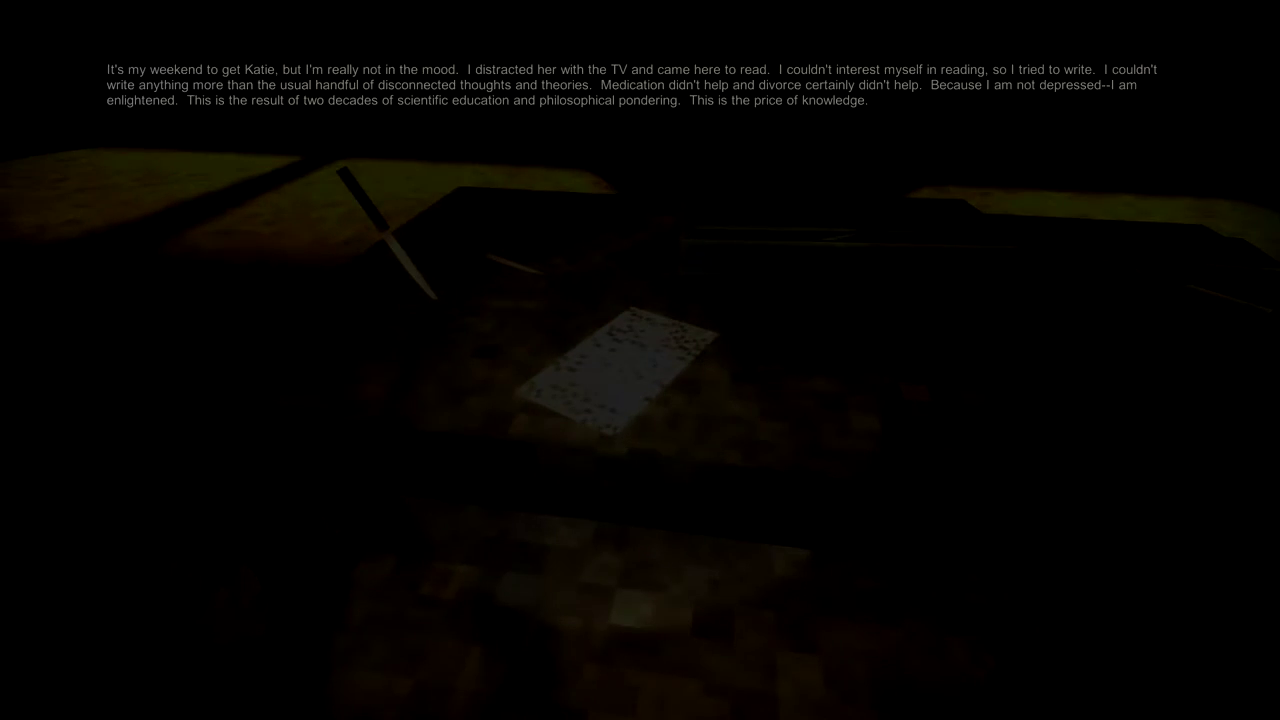
- Put the note down, then walk to the desk keyboard and try using it
key(w)
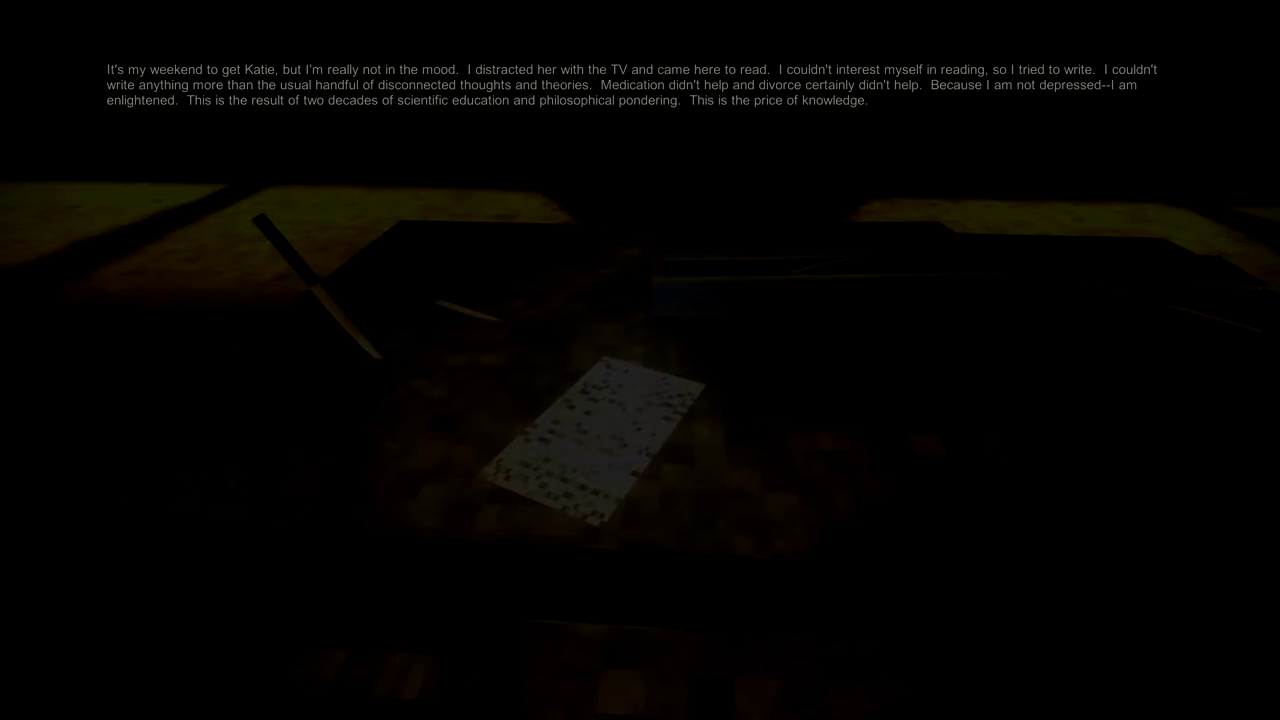
click(640, 360)
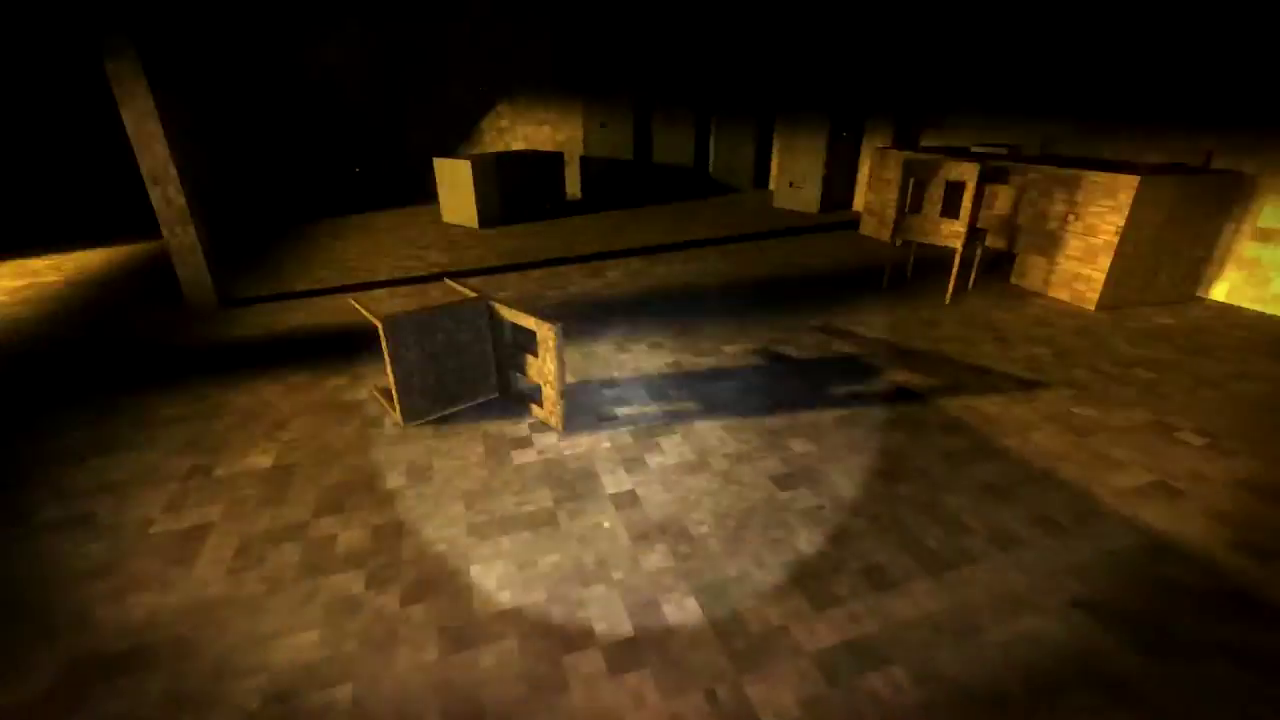
key(w)
key(w)
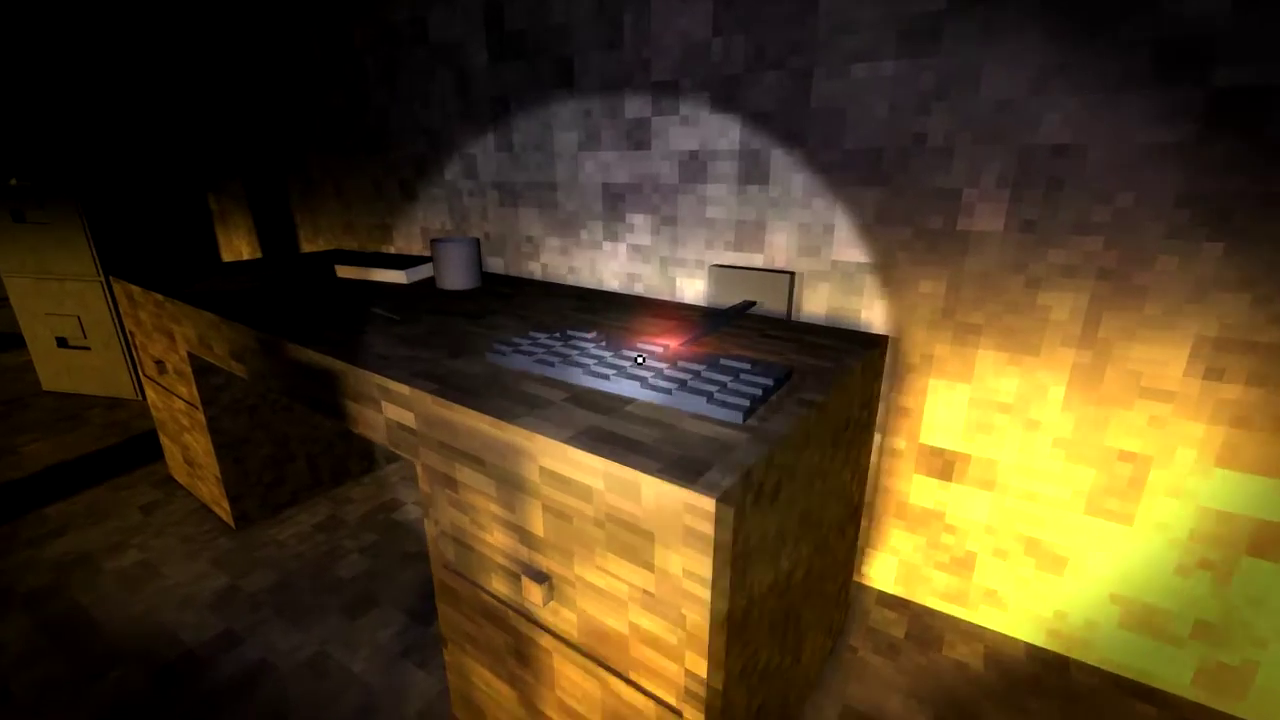
key(w)
drag(640, 360, 640, 360)
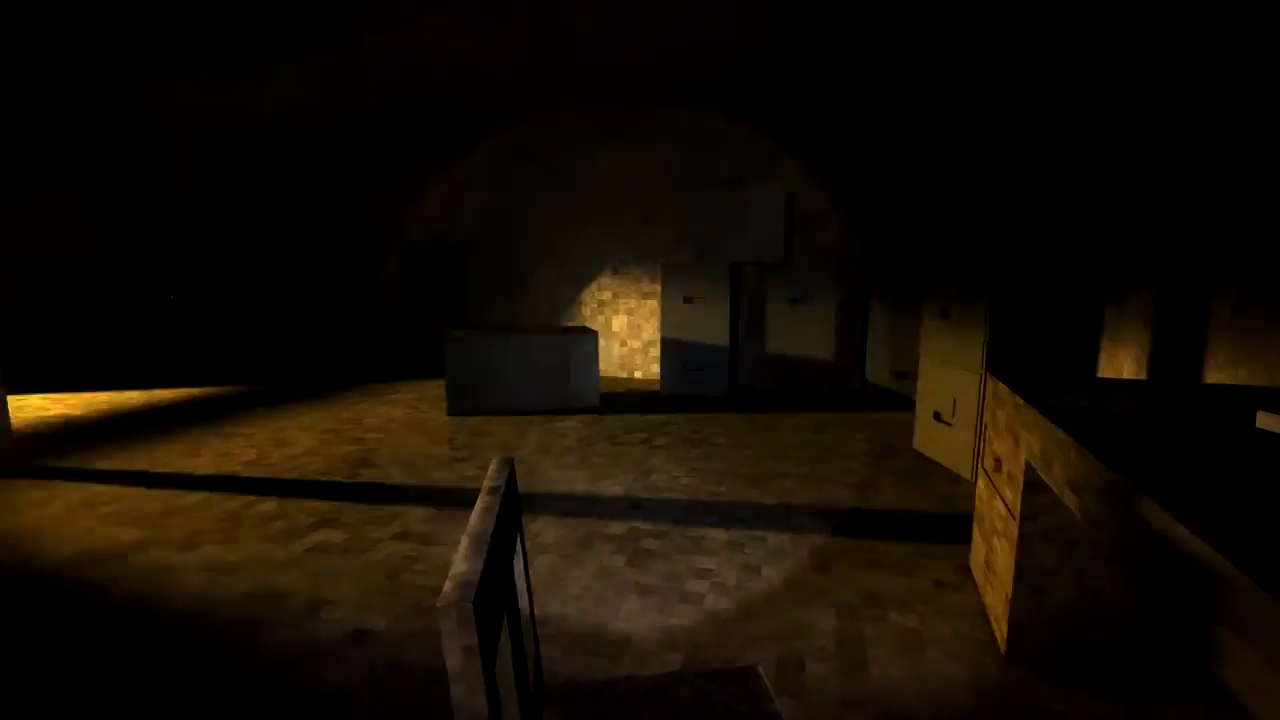
key(w)
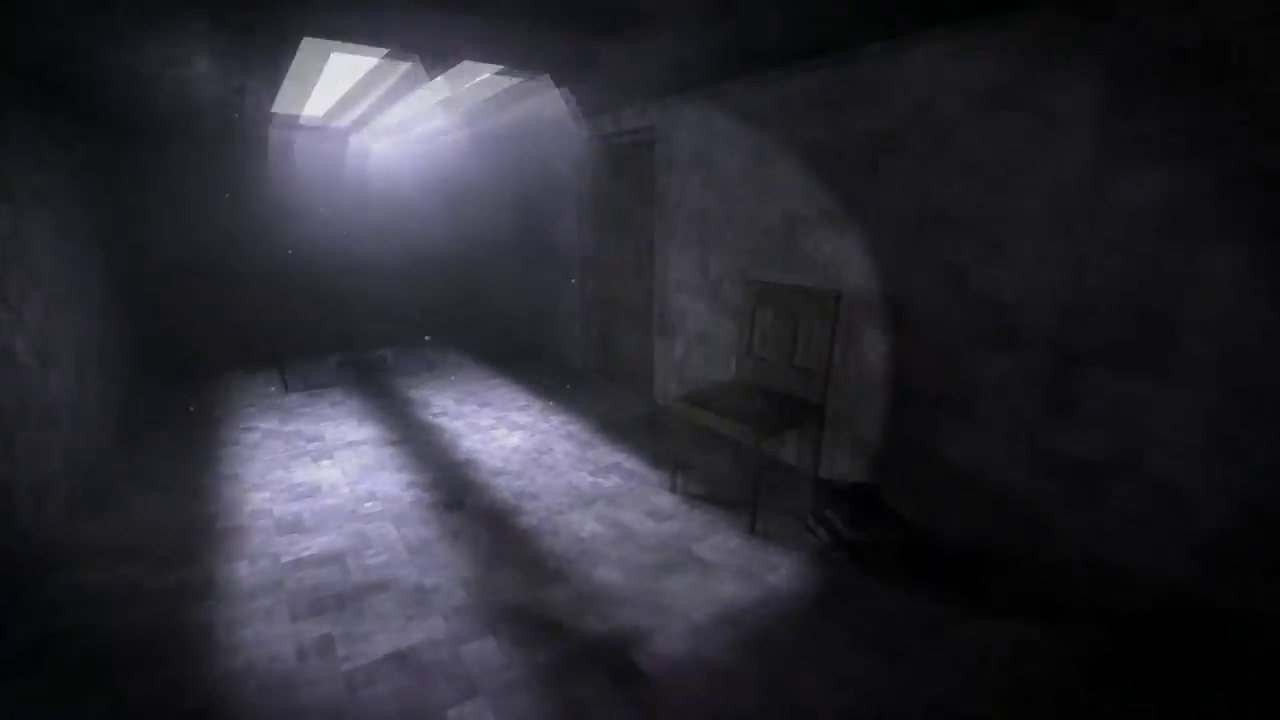
- Read the note lying on the chair
key(e)
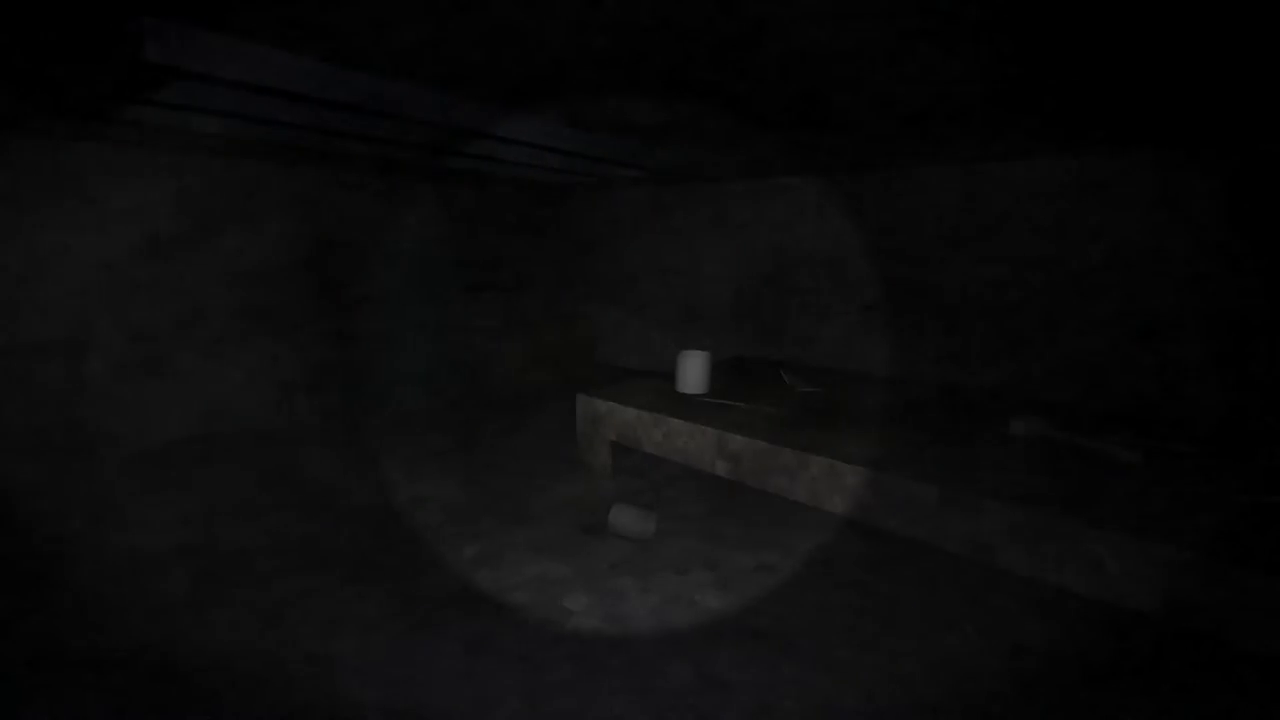
- Bring up the info and settings screen, then close it to resume exploring
key(Escape)
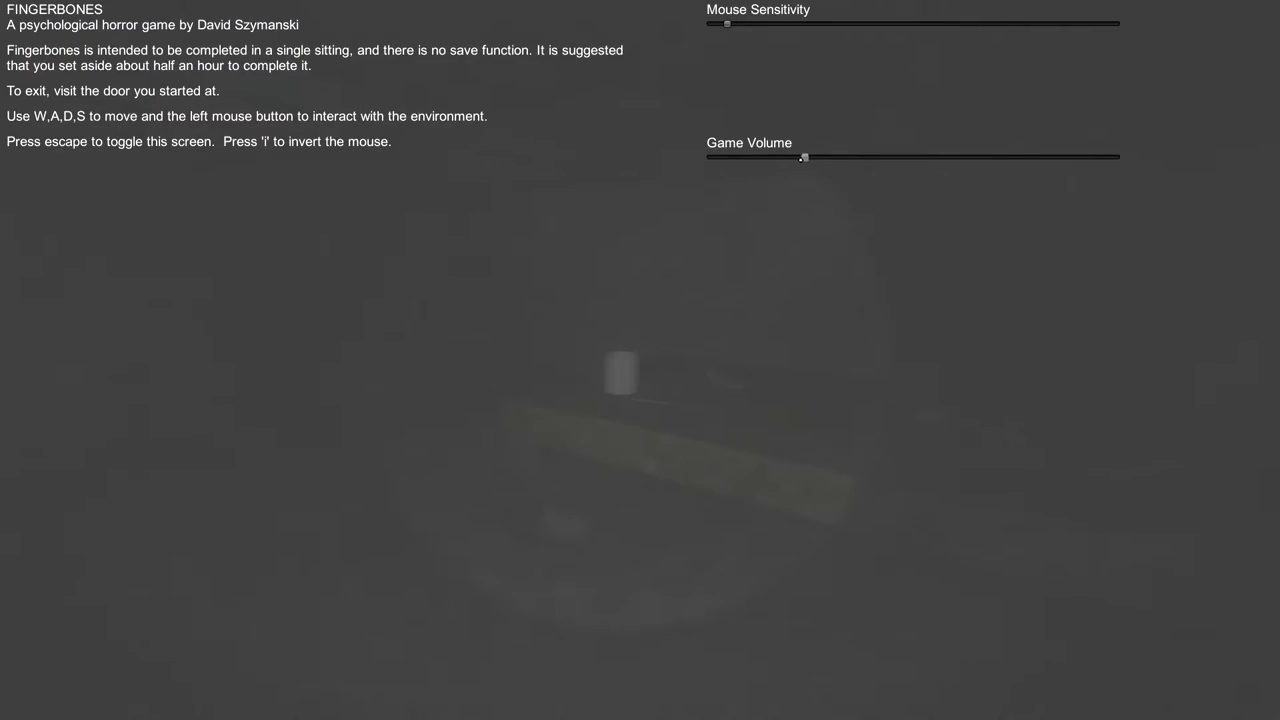
key(Escape)
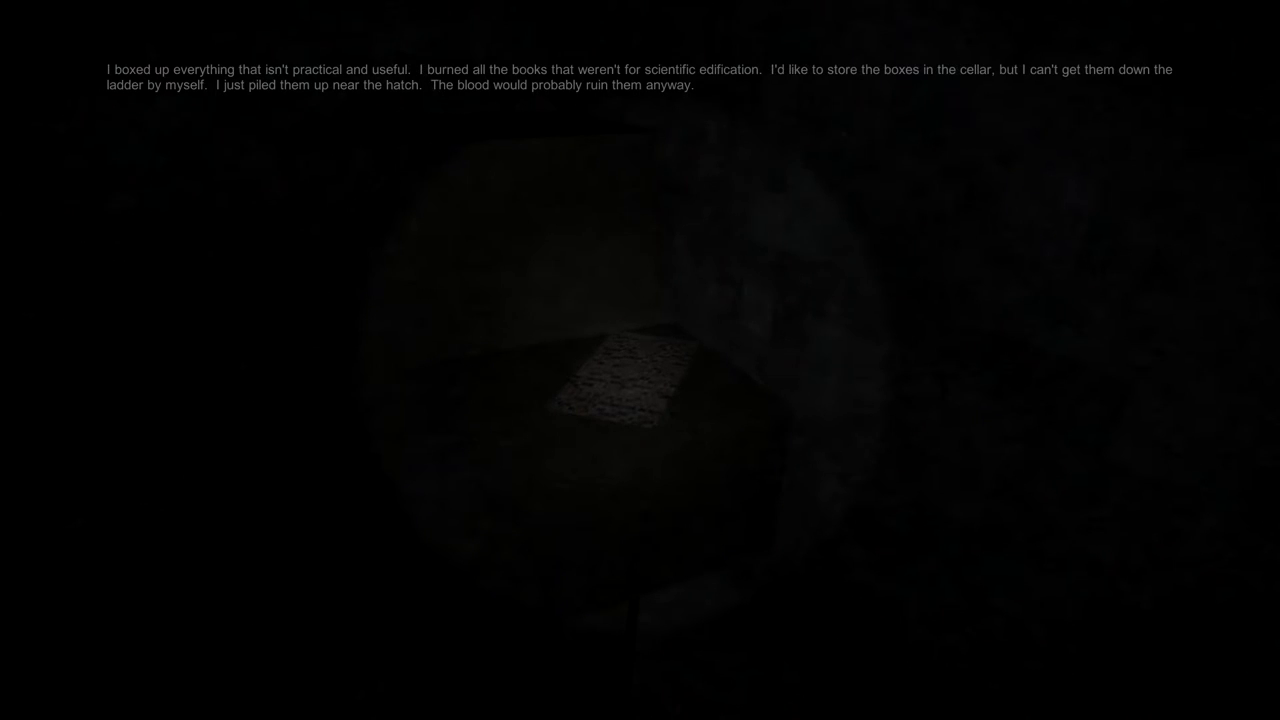
- Dismiss the open note, read the note on the box, then approach the book-topped dresser
click(640, 360)
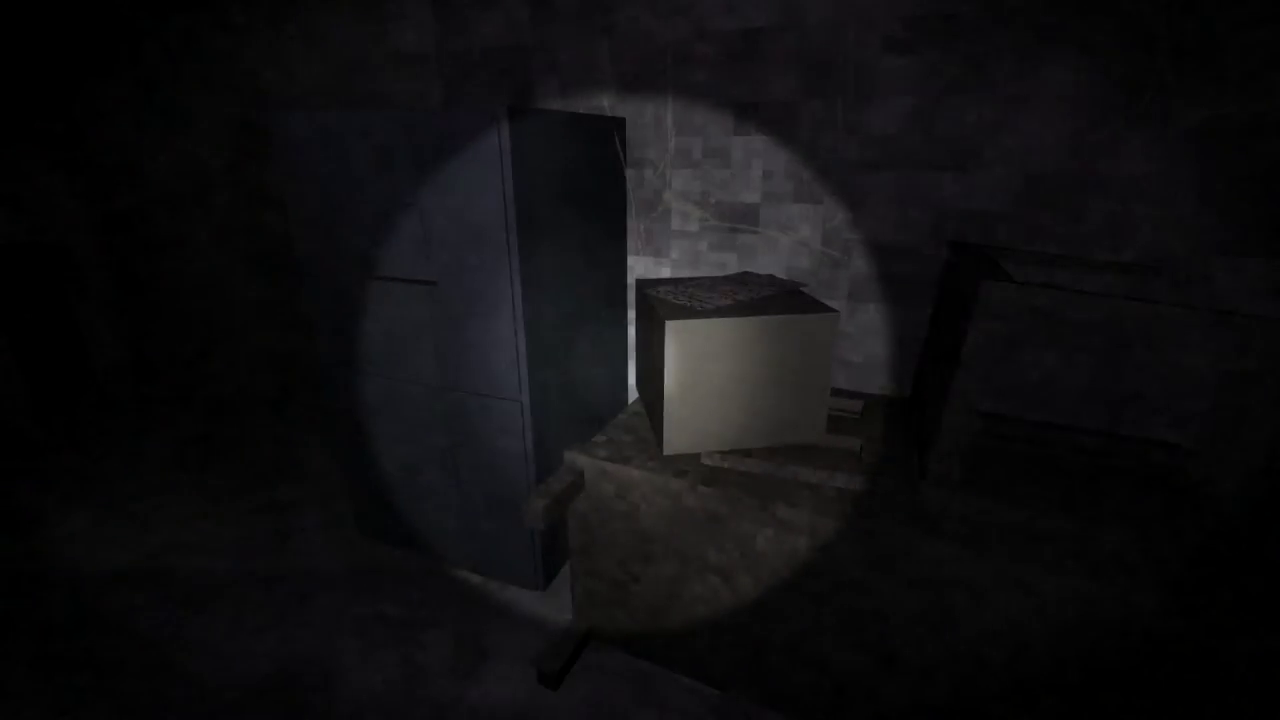
key(w)
click(640, 360)
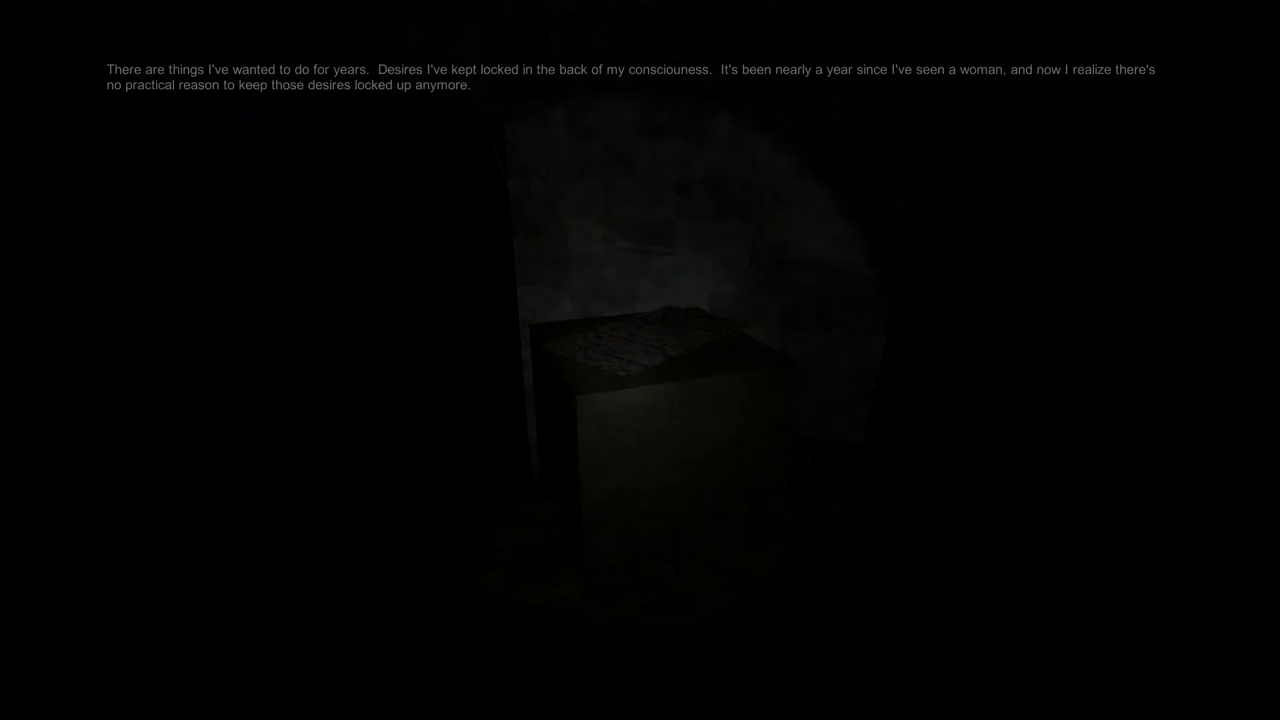
click(640, 360)
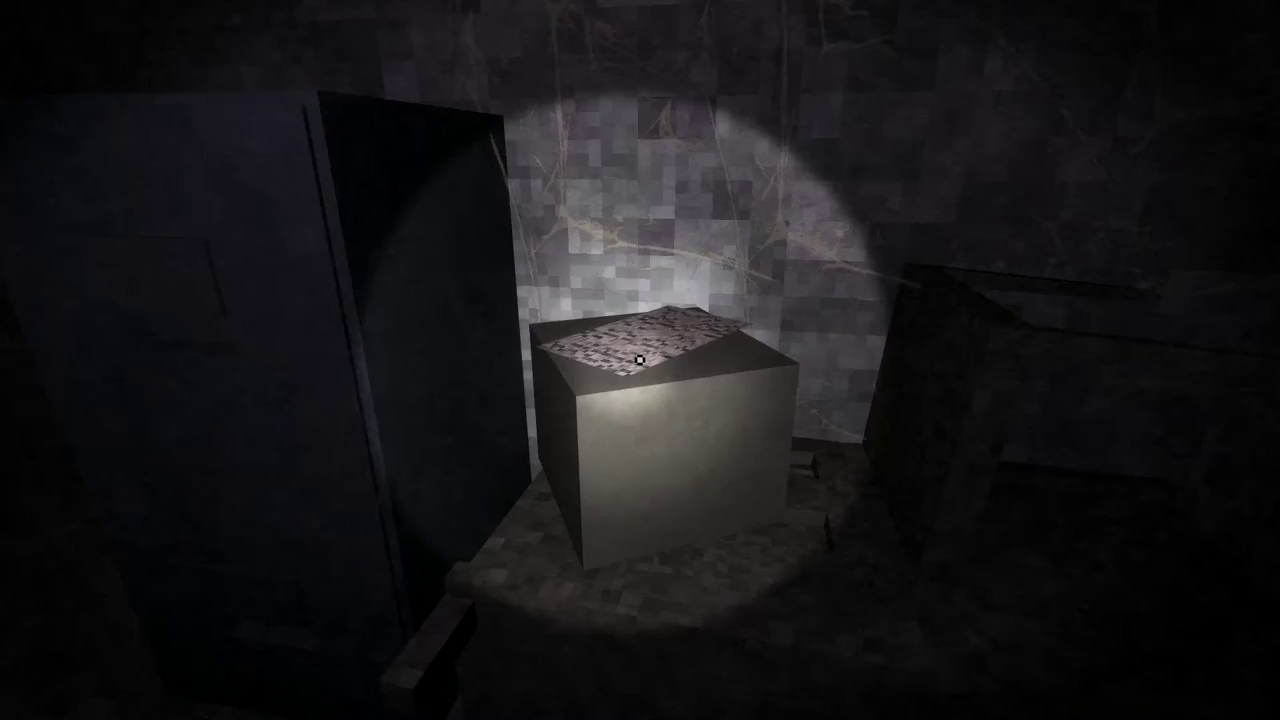
key(w)
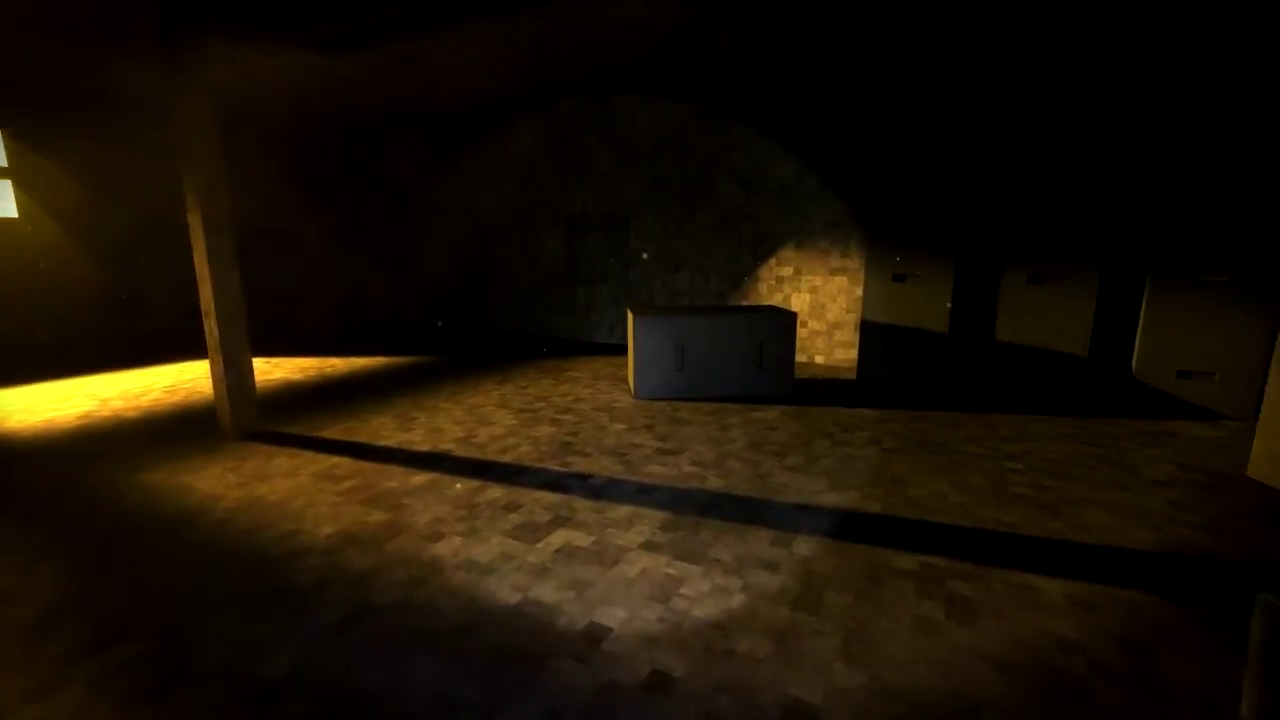
- Open the info and settings screen with Escape, then close it again
key(Escape)
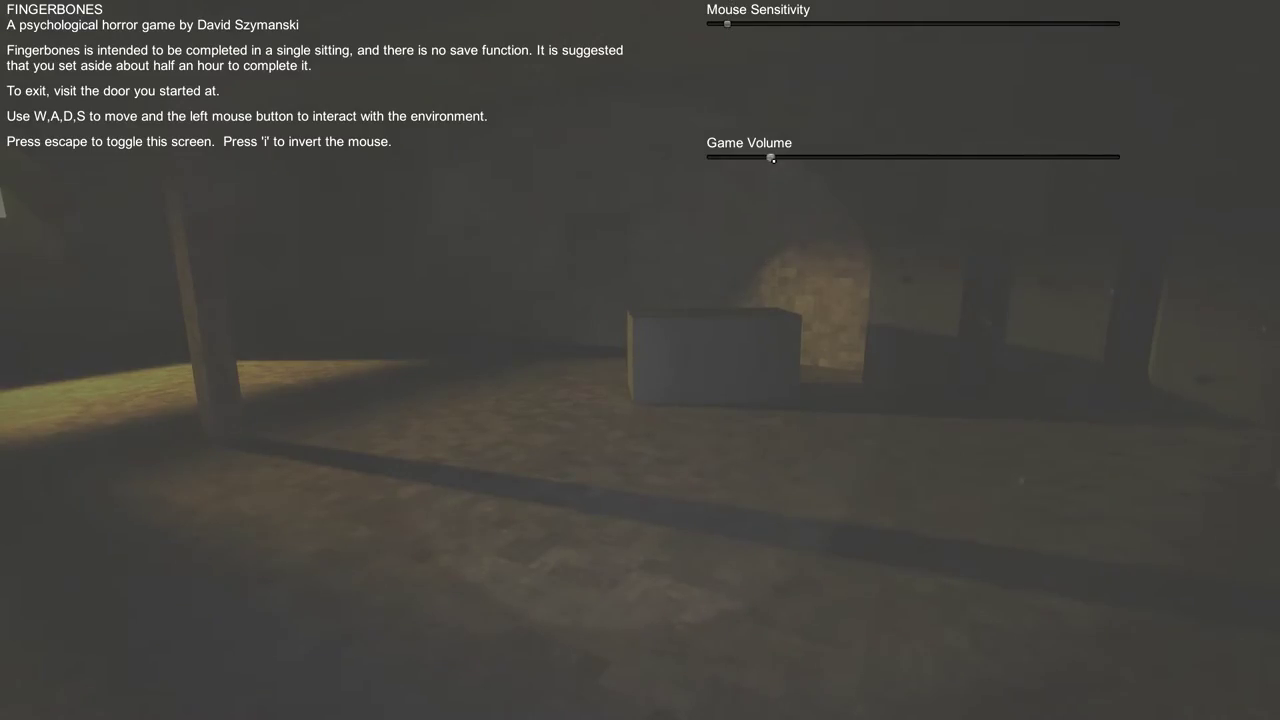
key(Escape)
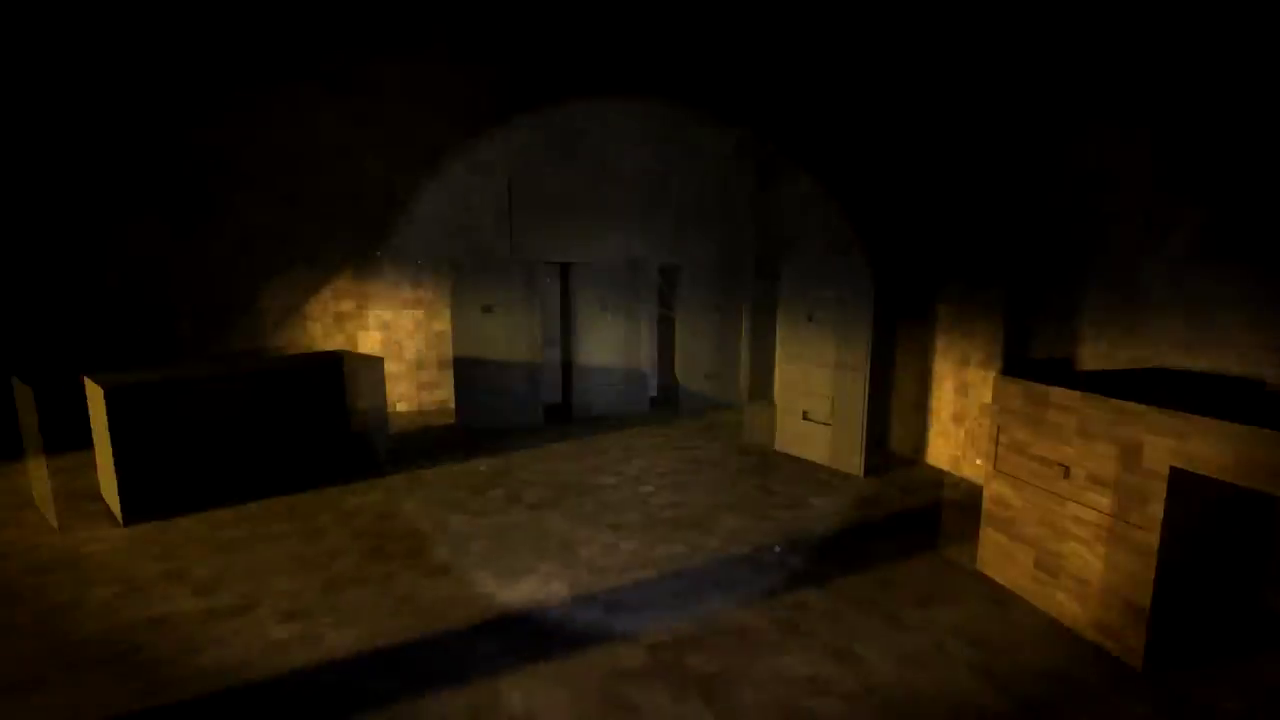